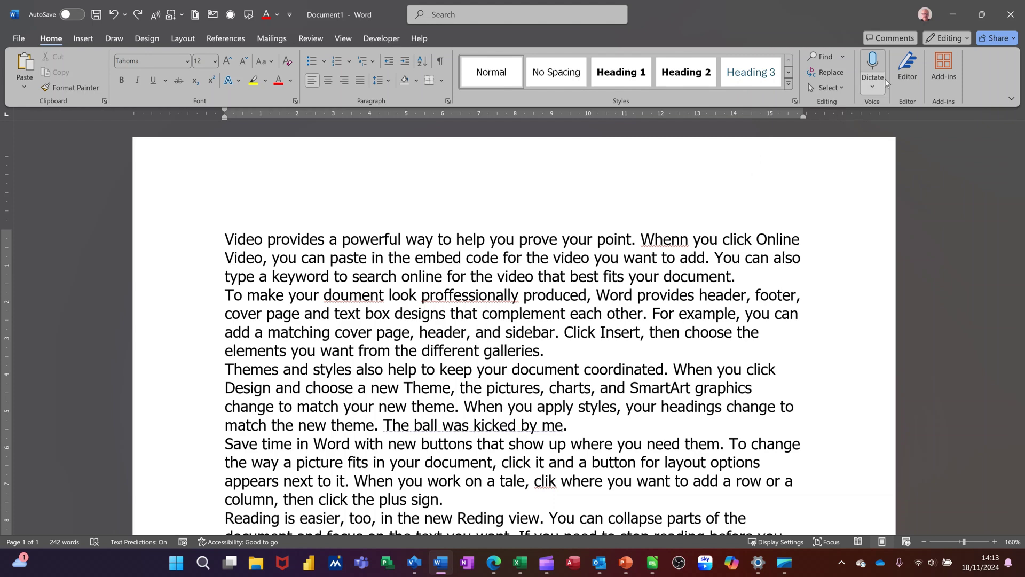
Step: Open the Editor pane and scroll through its 73% score, Corrections, Refinements and Insights
left_click(909, 64)
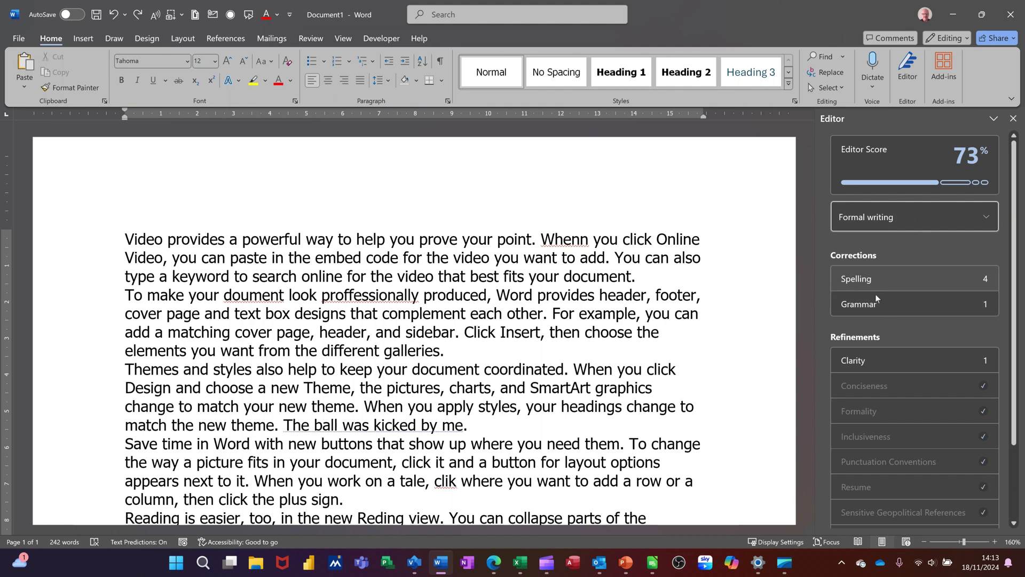
scroll(893, 382, "down", 1)
scroll(892, 390, "down", 2)
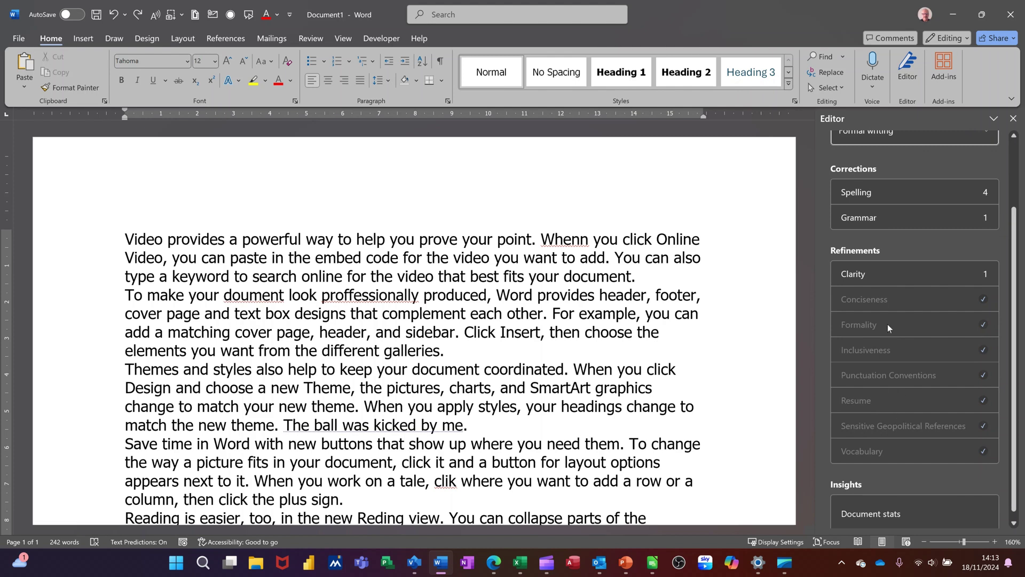
scroll(899, 484, "down", 1)
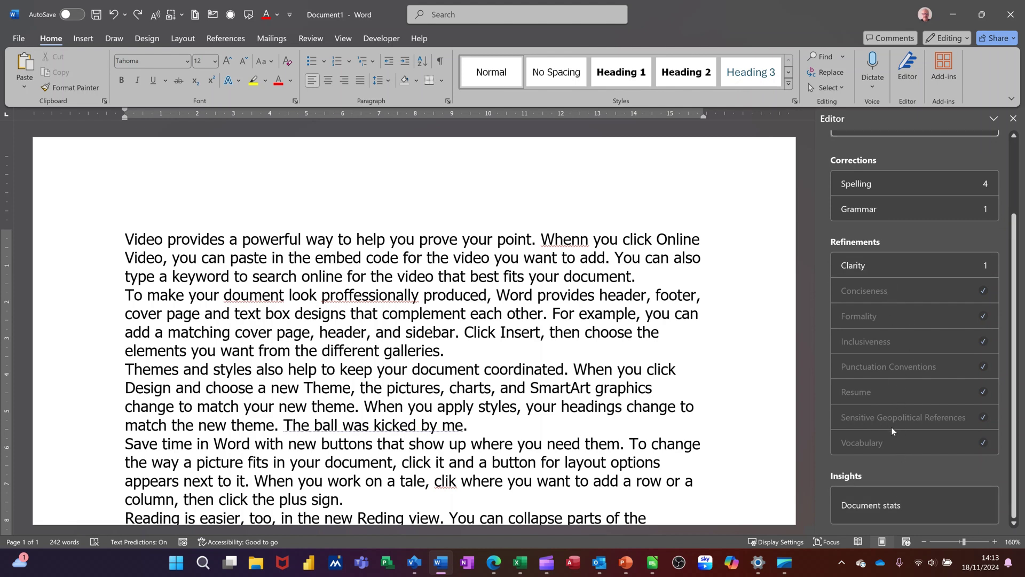
scroll(891, 427, "up", 2)
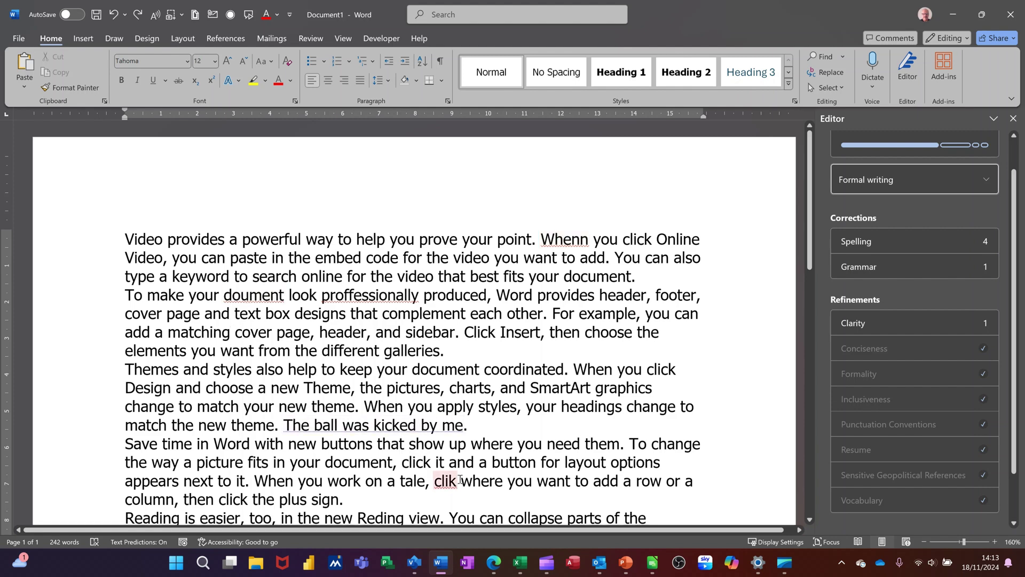
scroll(458, 467, "down", 3)
scroll(459, 407, "up", 3)
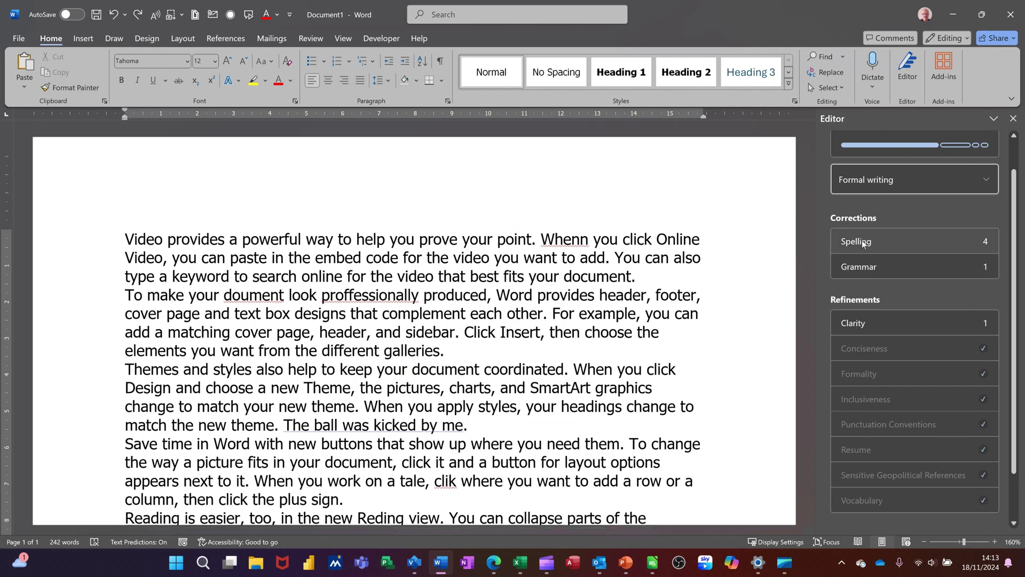
Step: Correct 'clik' to 'click' and 'Whenn' to 'When' using the Editor's spelling suggestions
left_click(877, 242)
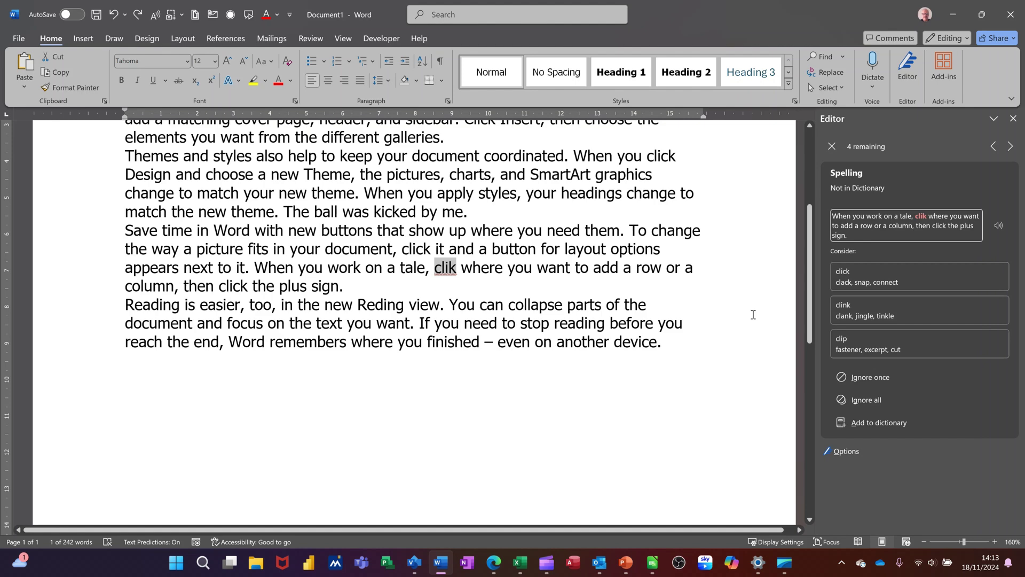
left_click(857, 276)
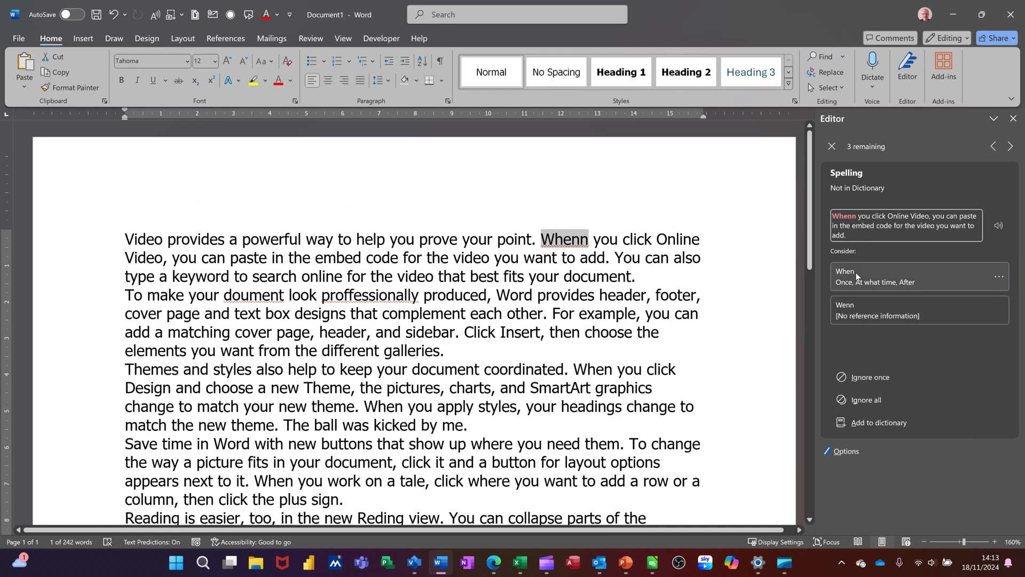
left_click(555, 238)
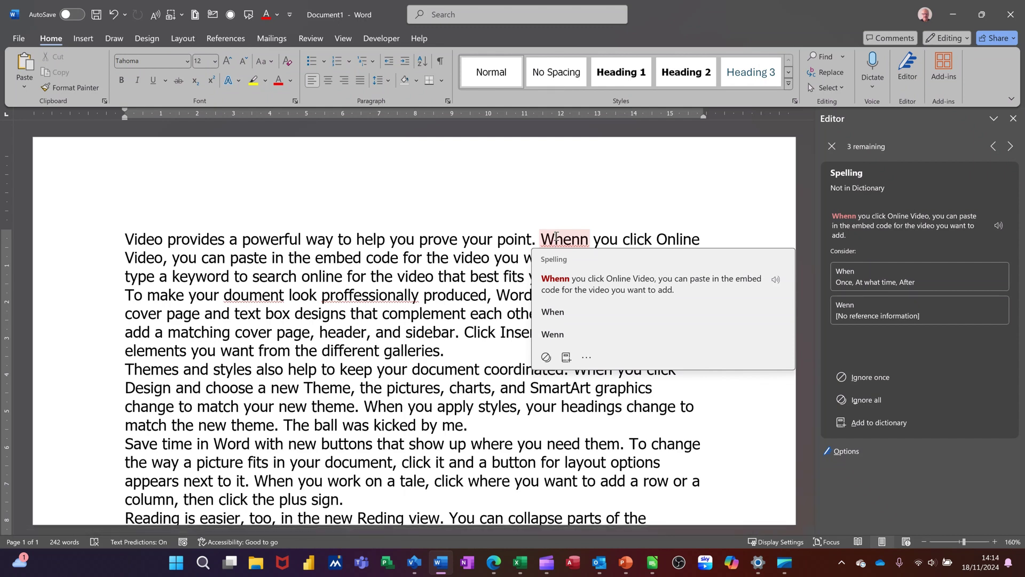
left_click(560, 315)
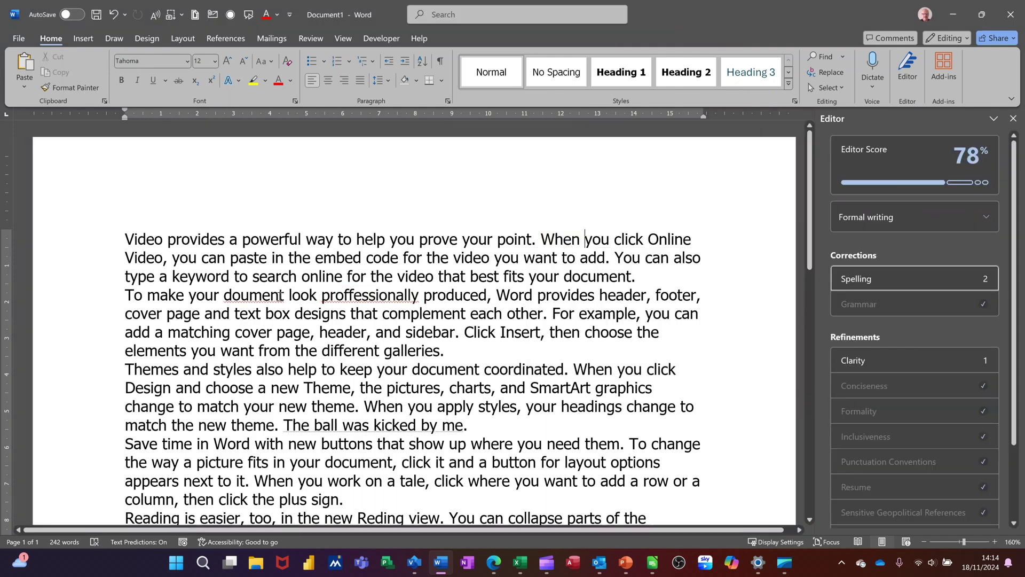
Step: Bring up the suggestion card for 'doument', hear the sentence read aloud, and view its extra actions
left_click(243, 293)
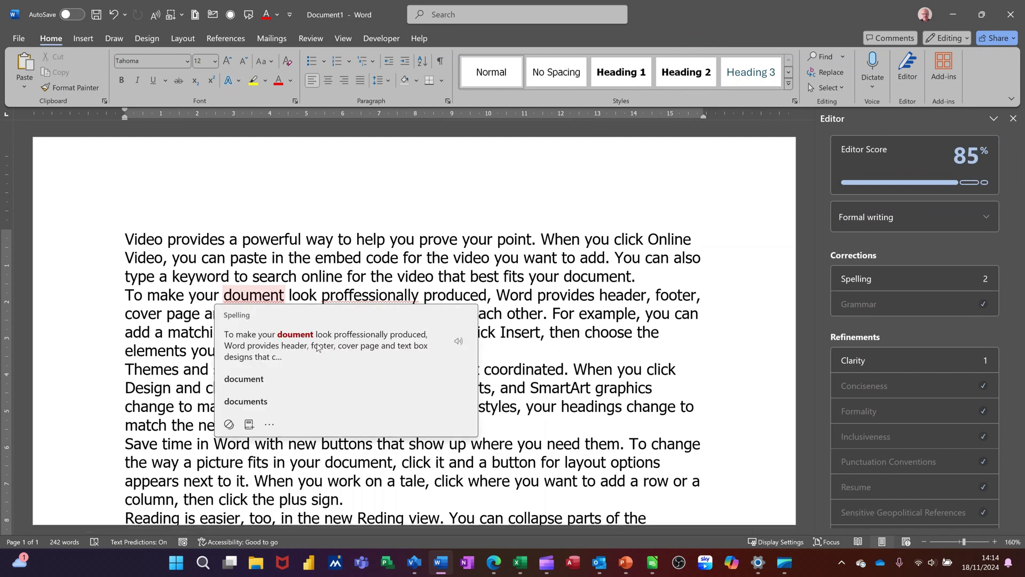
left_click(459, 342)
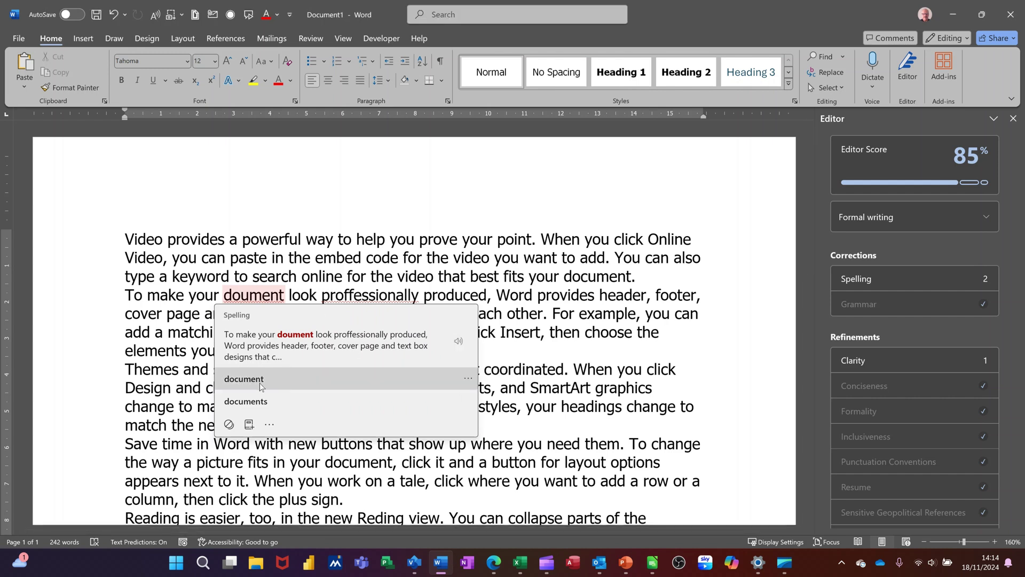
left_click(466, 380)
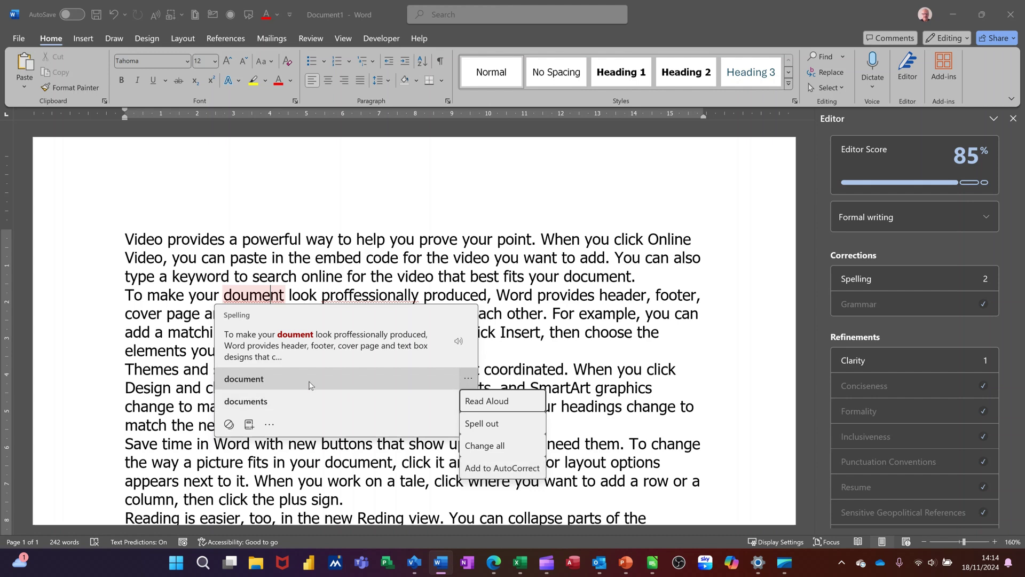
Step: Replace 'doument' with 'document' and review the remaining 'proffessionally' misspelling in the Editor
left_click(278, 379)
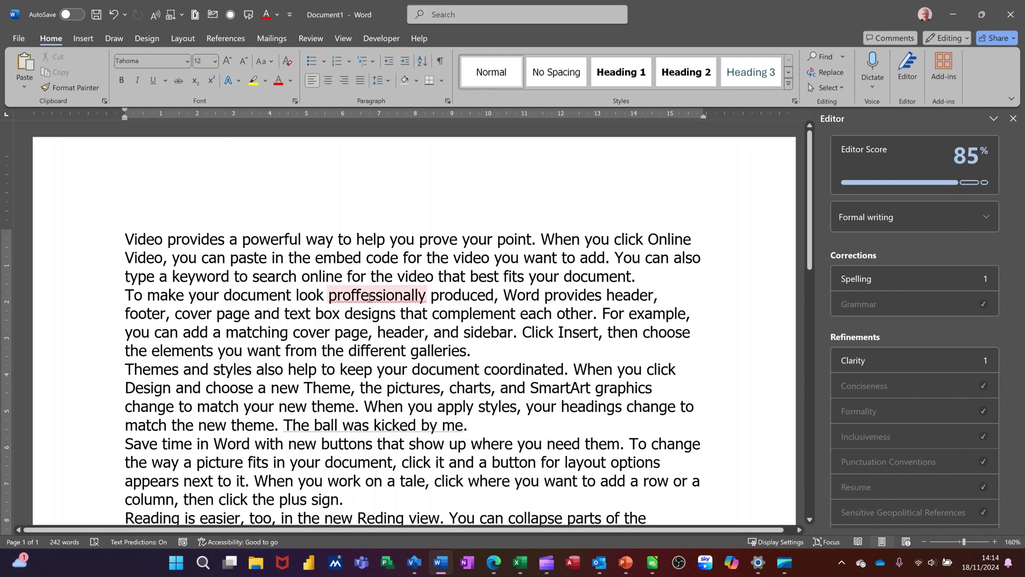
left_click(889, 278)
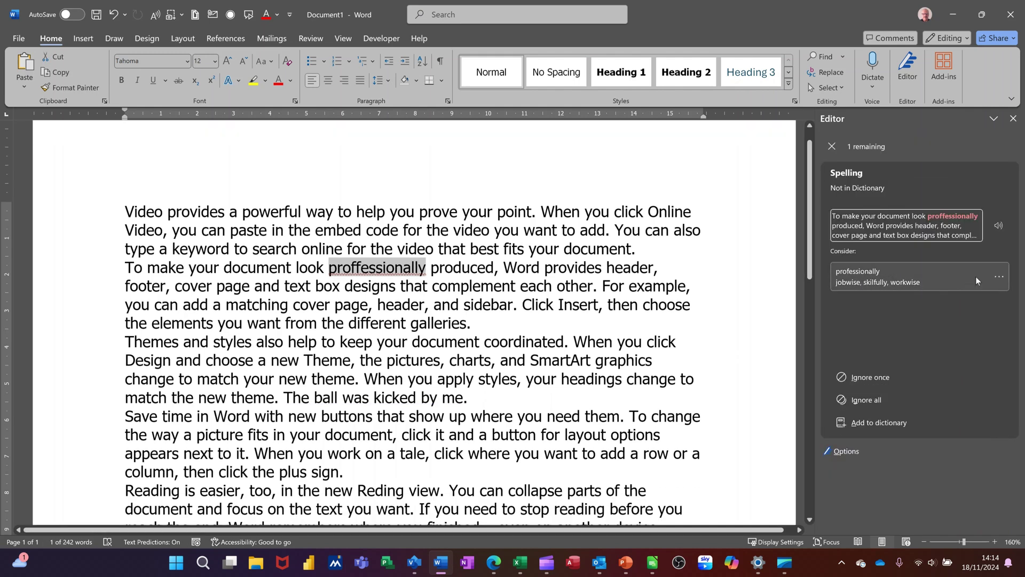
left_click(998, 277)
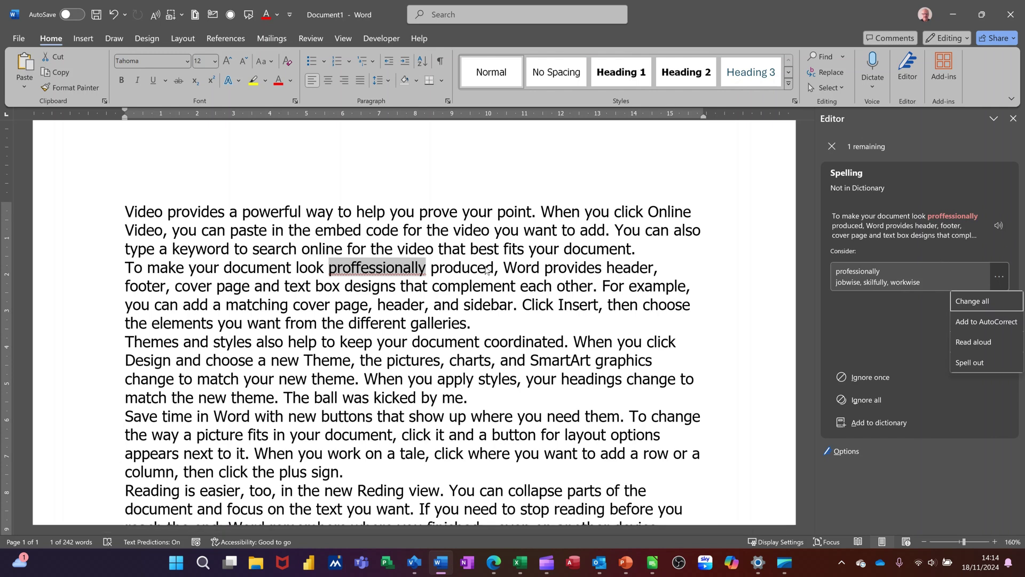
key("Escape")
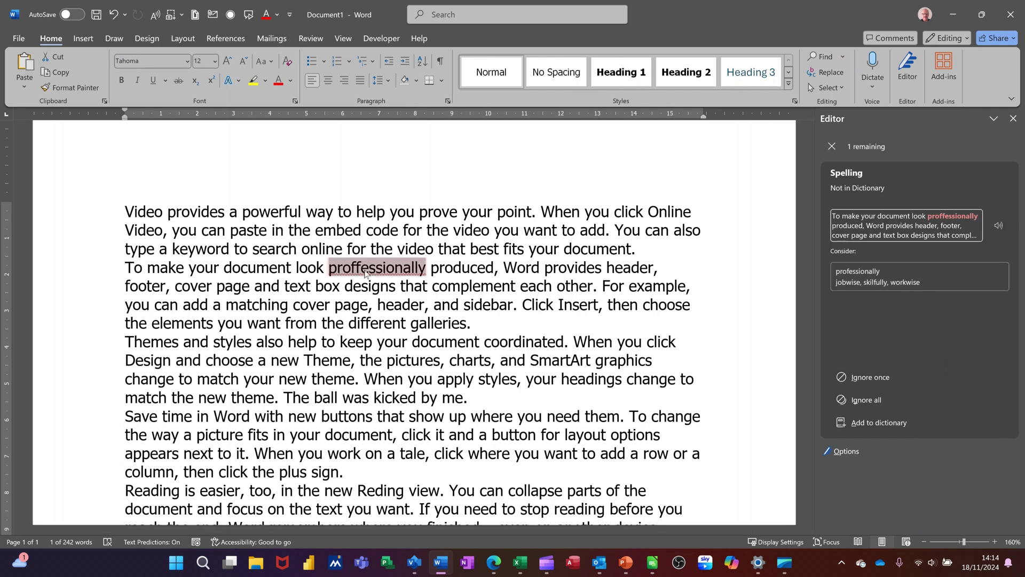
Step: Change 'proffessionally' to 'professionally' from the word's spelling suggestion card
left_click(365, 273)
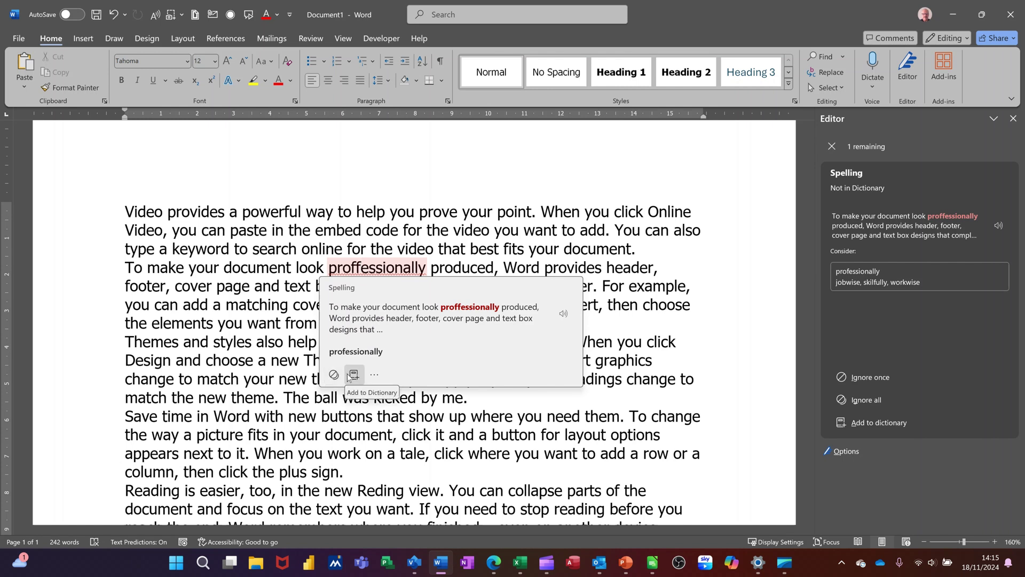
left_click(375, 376)
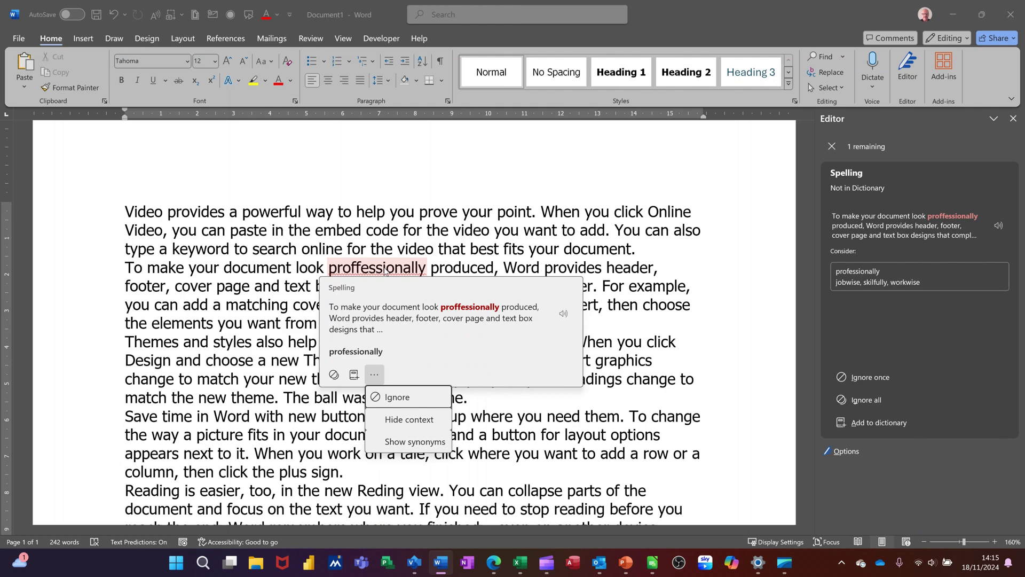
left_click(367, 352)
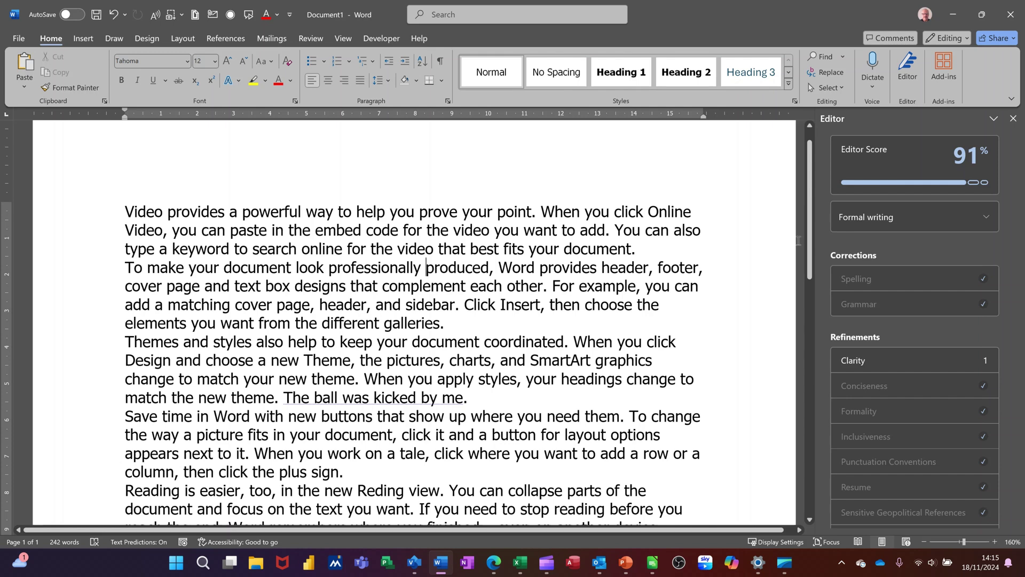
mouse_move(965, 153)
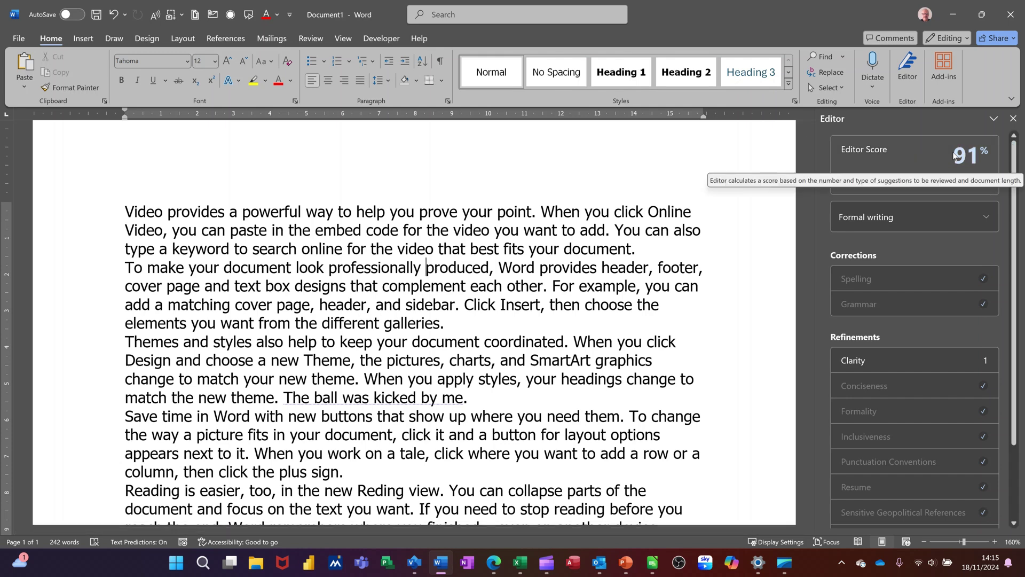
Step: Review the clarity suggestion rewriting 'The ball was kicked by me.' as 'I kicked the ball', with its more-options menu
left_click(862, 363)
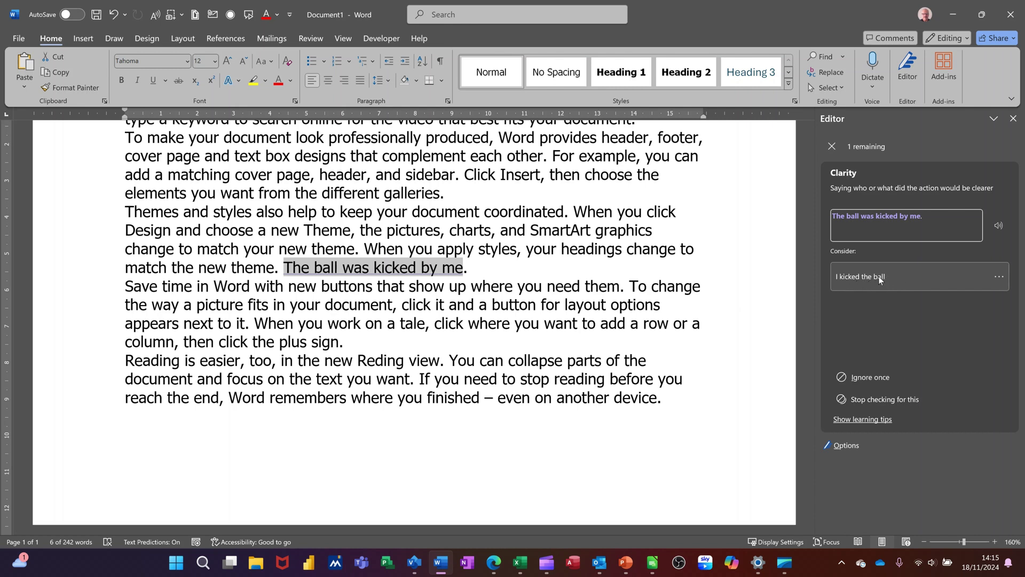
left_click(998, 278)
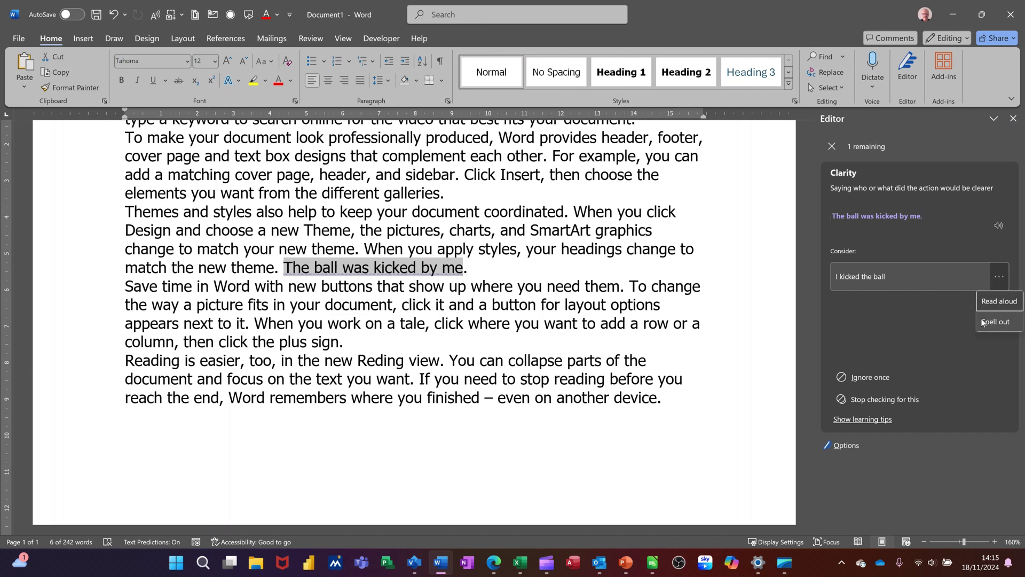
left_click(381, 270)
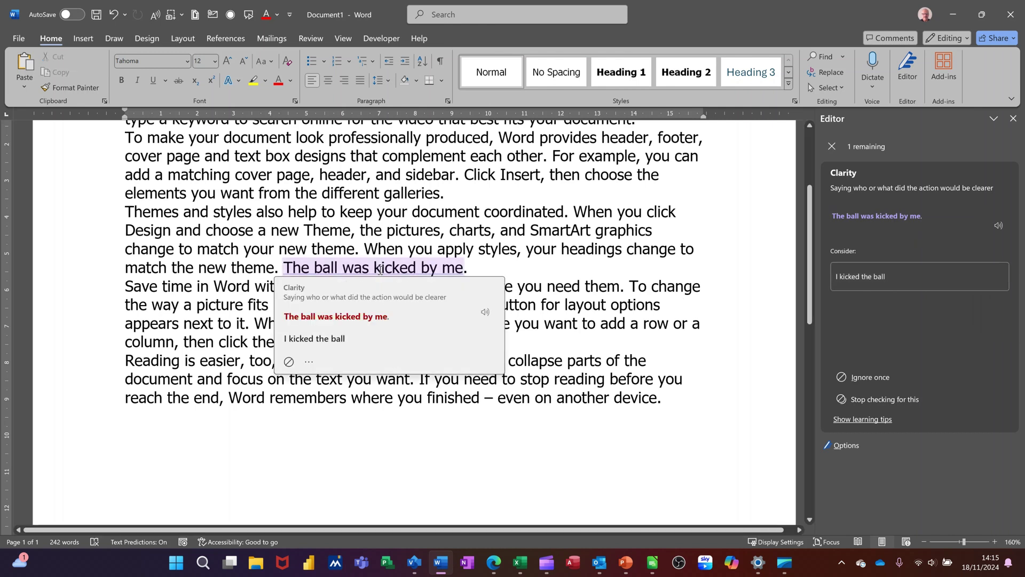
left_click(311, 364)
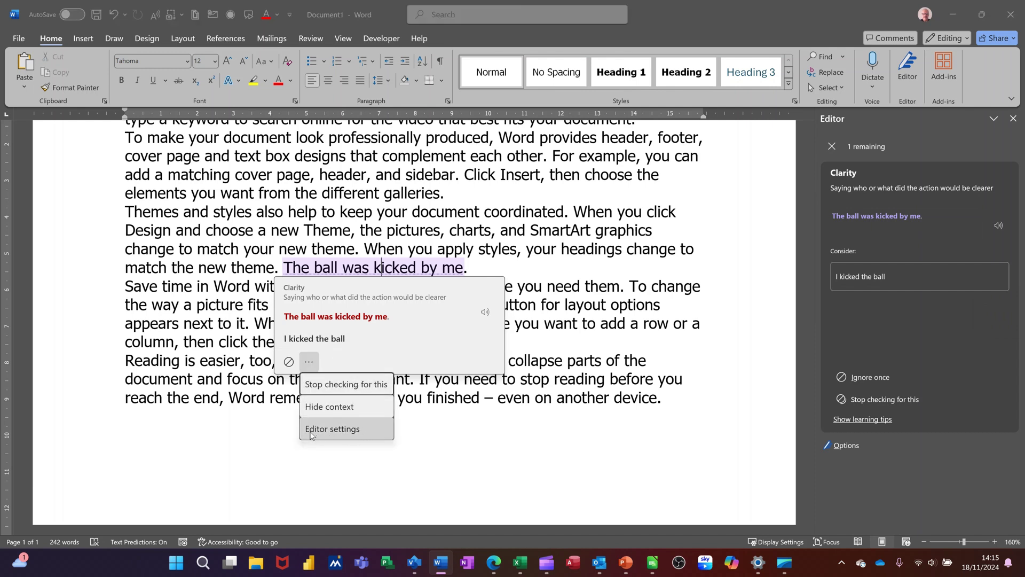
Step: View the Grammar Settings Clarity checks, including Passive Voice, and cancel without changes
left_click(337, 430)
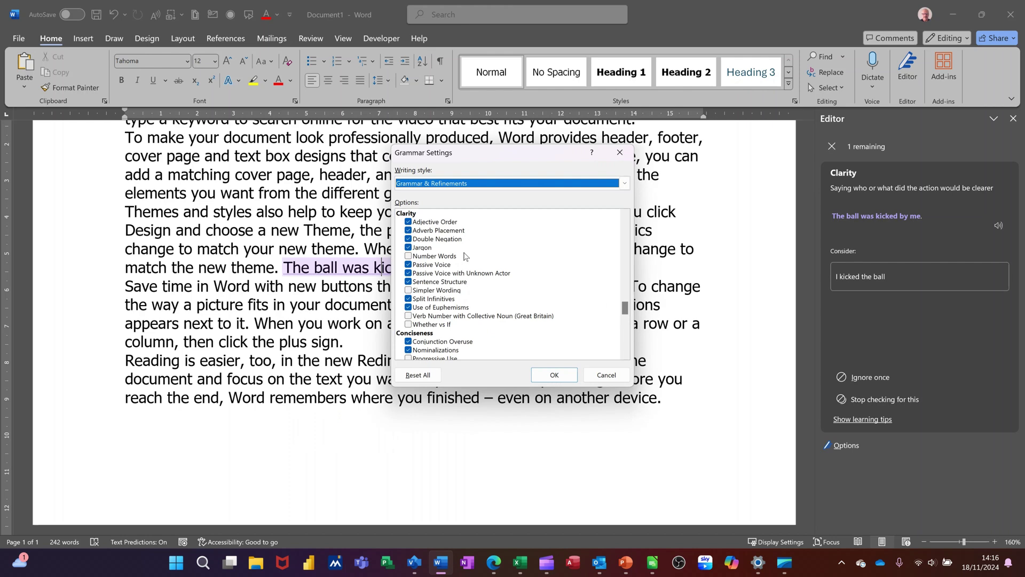
left_click(607, 378)
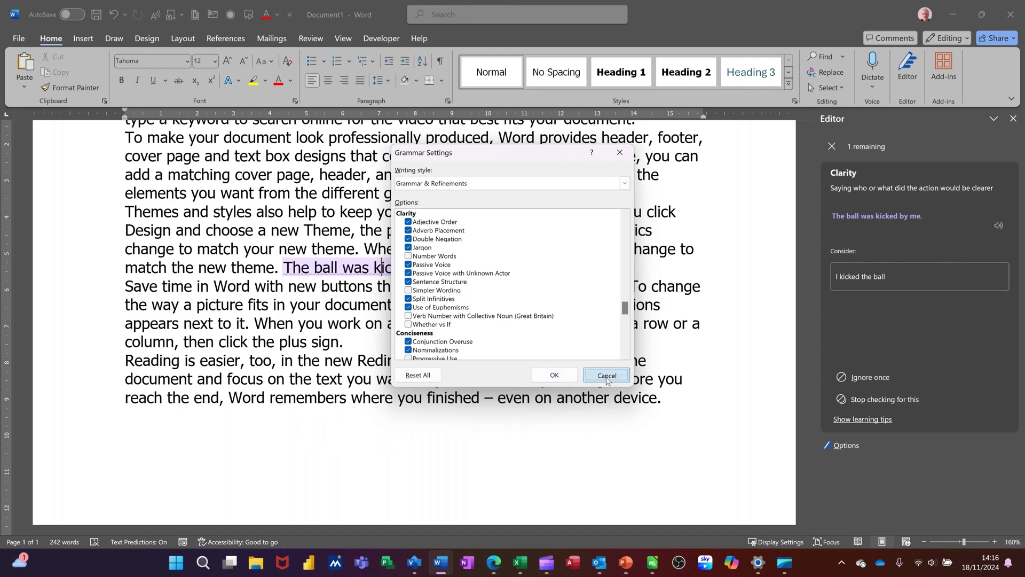
Step: Accept the active-voice rewrite 'I kicked the ball.' for a 100% Editor score, then return to the top
left_click(375, 266)
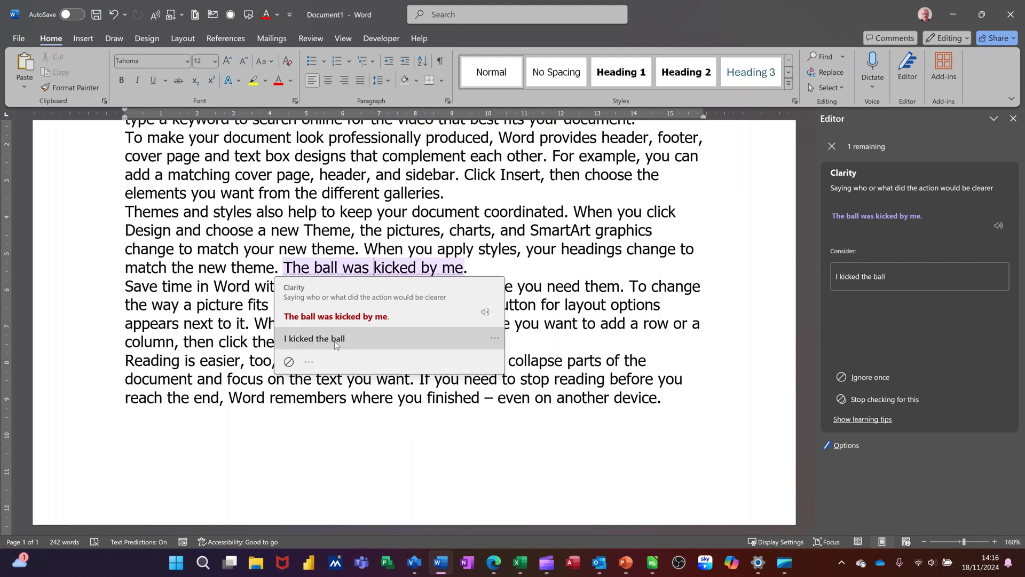
left_click(337, 338)
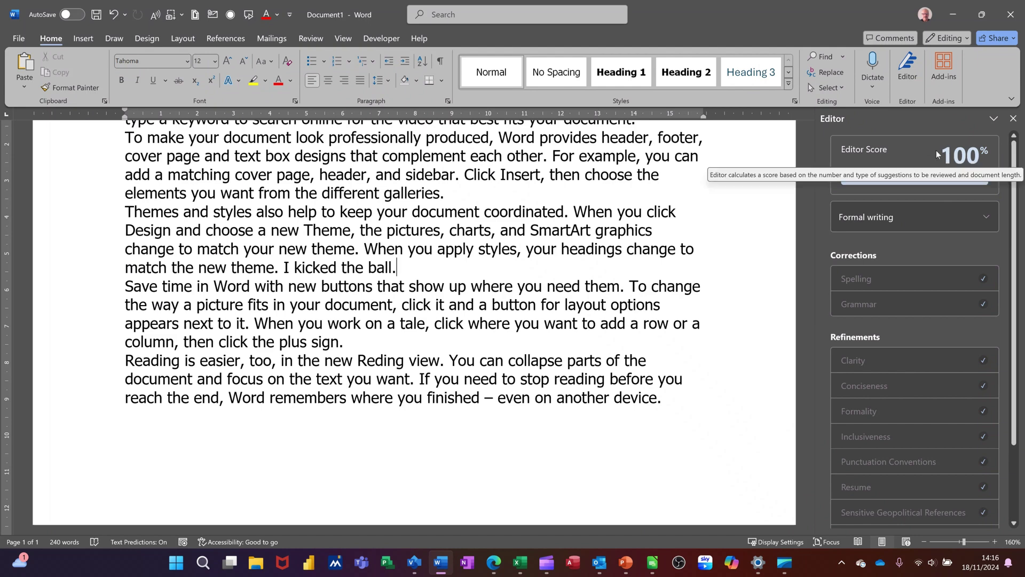
scroll(450, 279, "up", 3)
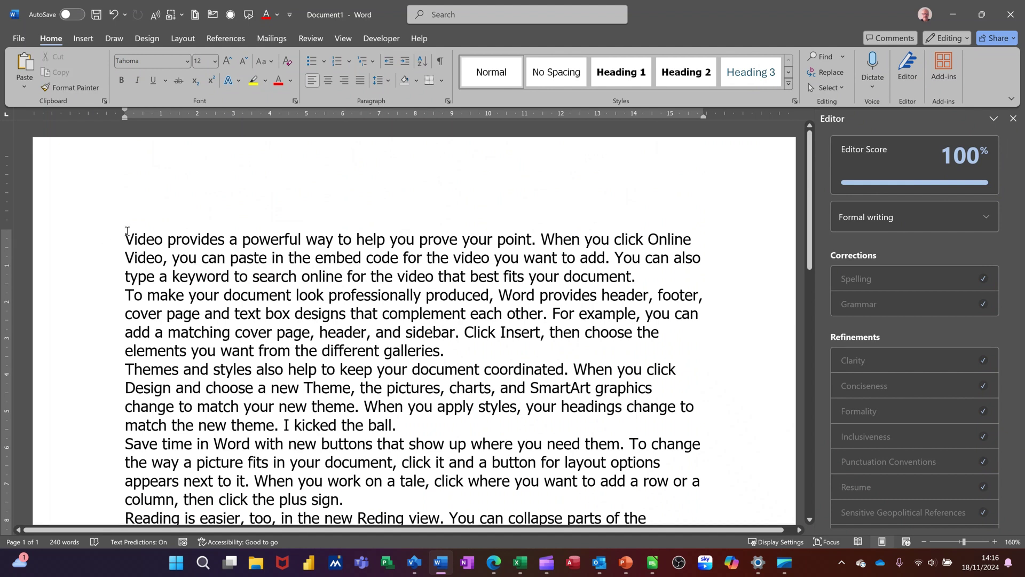
double_click(87, 251)
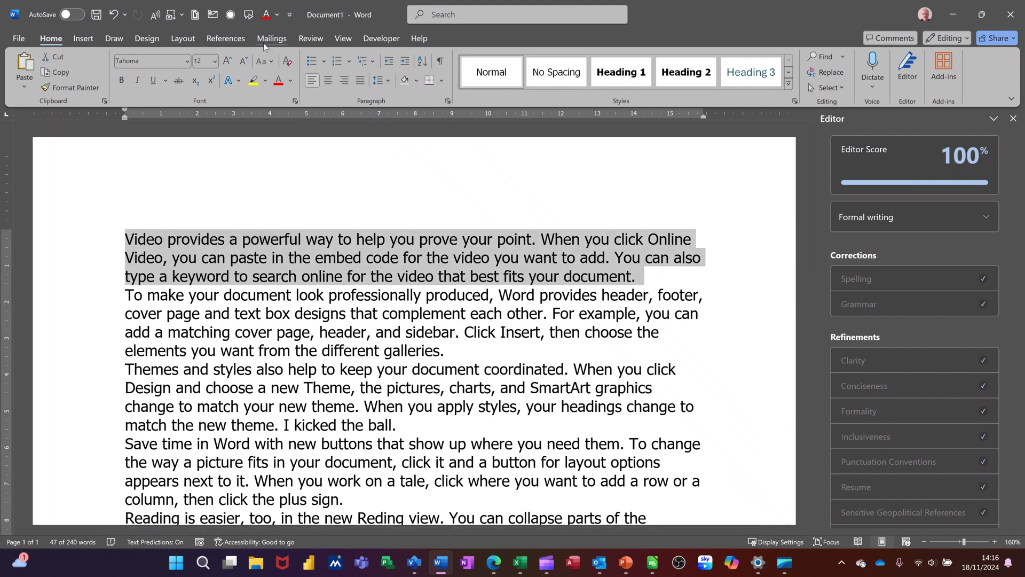
left_click(308, 38)
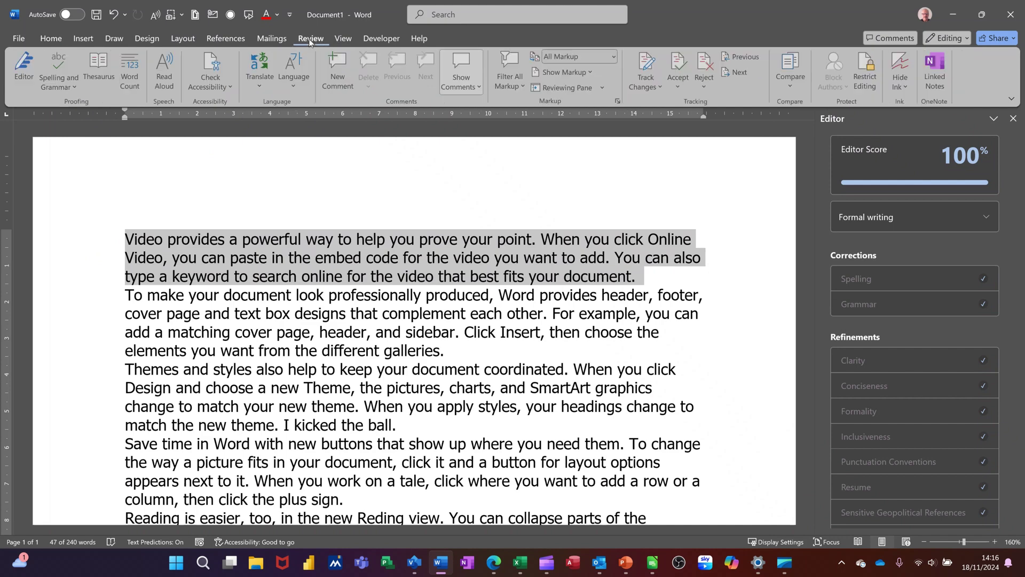
left_click(164, 63)
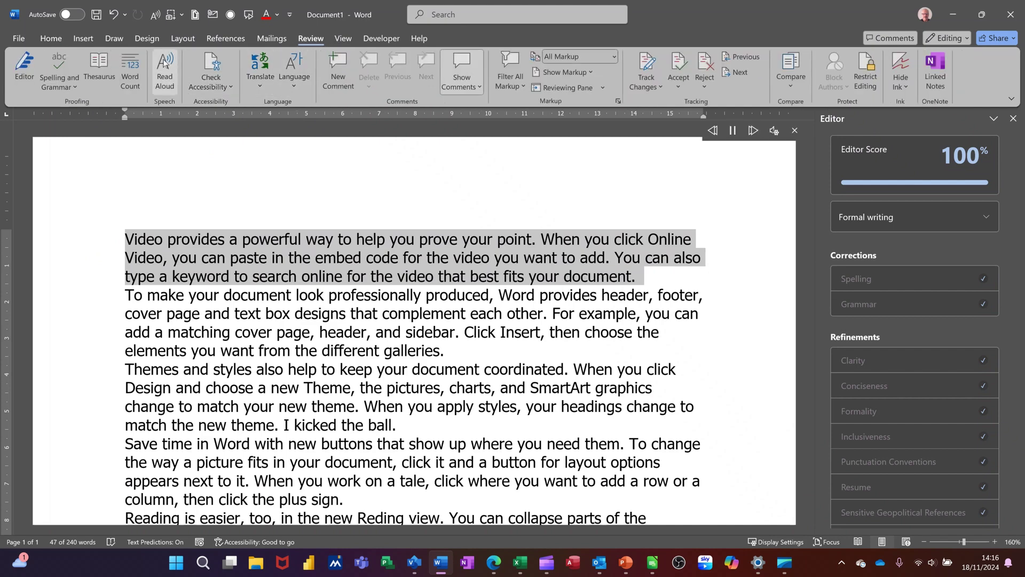
left_click(736, 133)
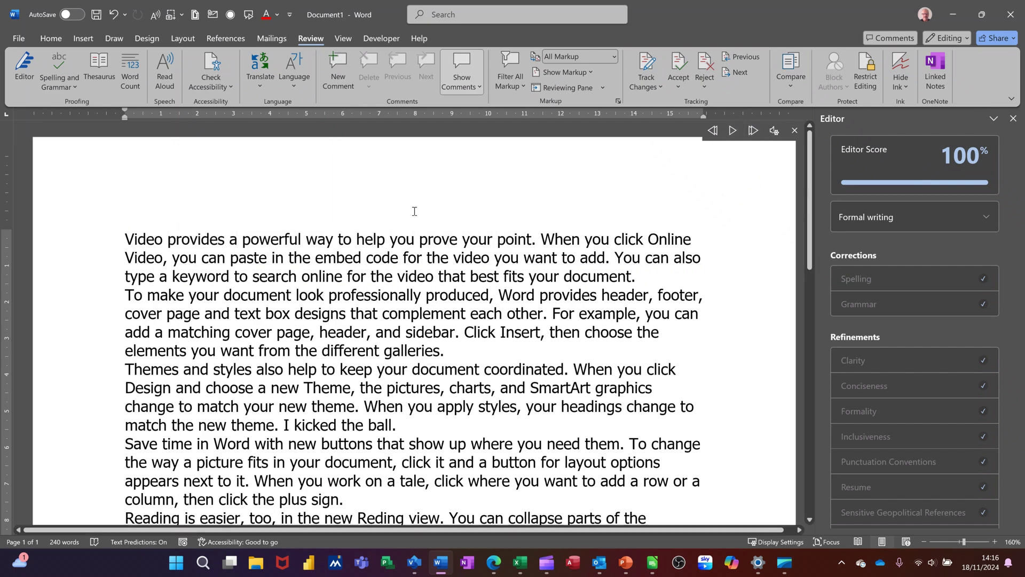
left_click(794, 132)
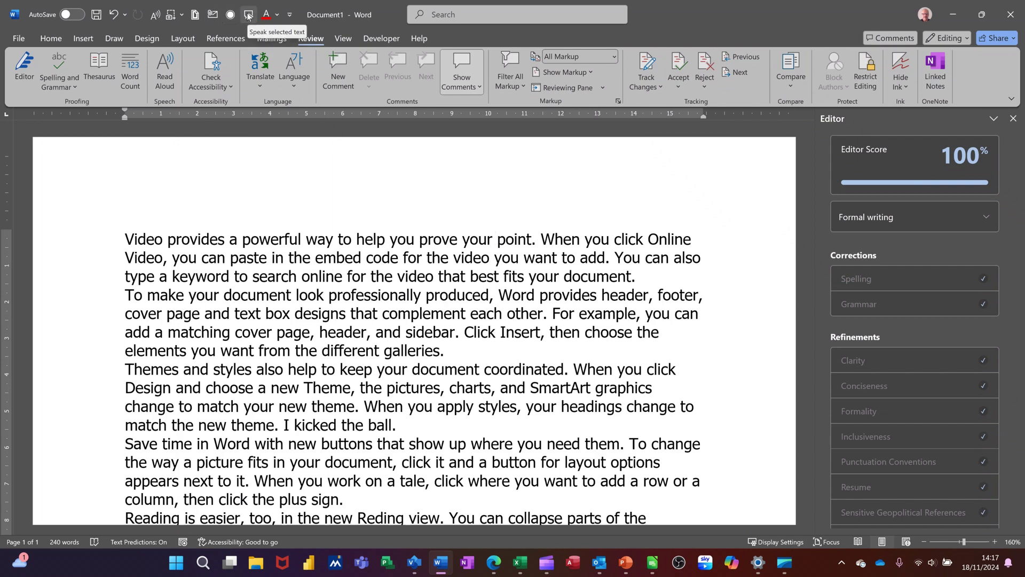
left_click(48, 39)
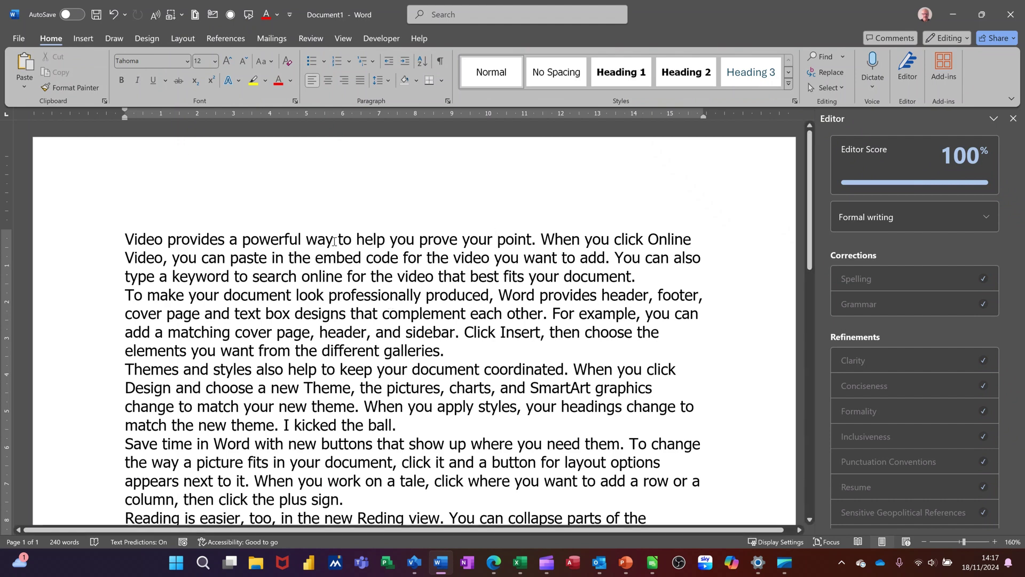
Step: Swap 'powerful' for the synonym 'effective' from the right-click Synonyms menu
right_click(259, 240)
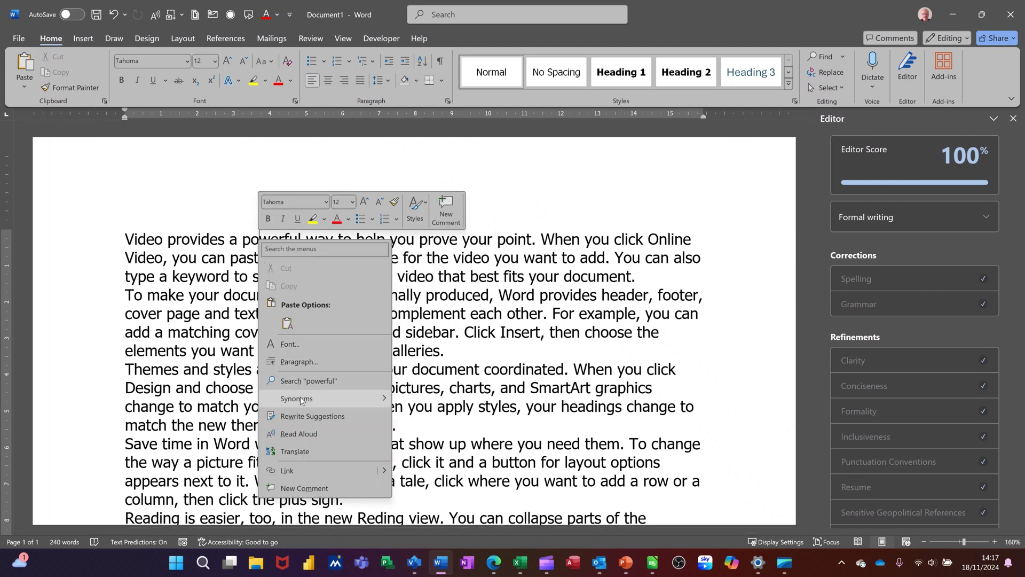
mouse_move(304, 400)
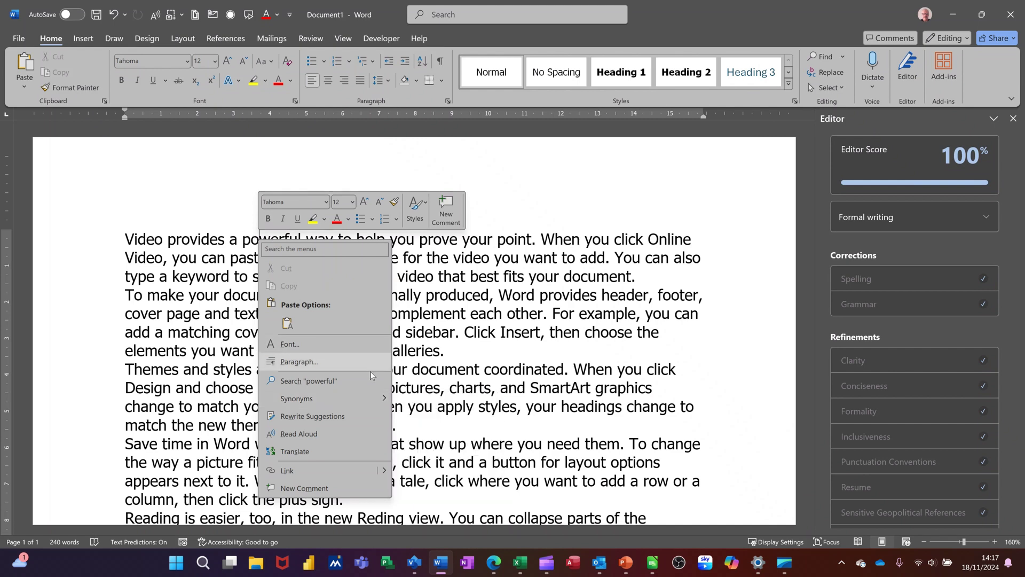
mouse_move(363, 396)
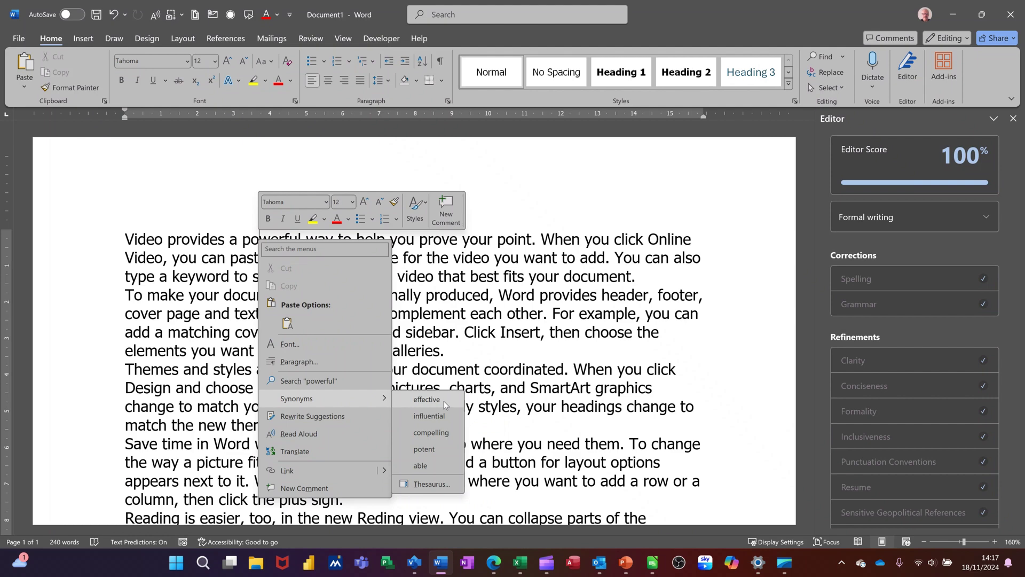
left_click(444, 402)
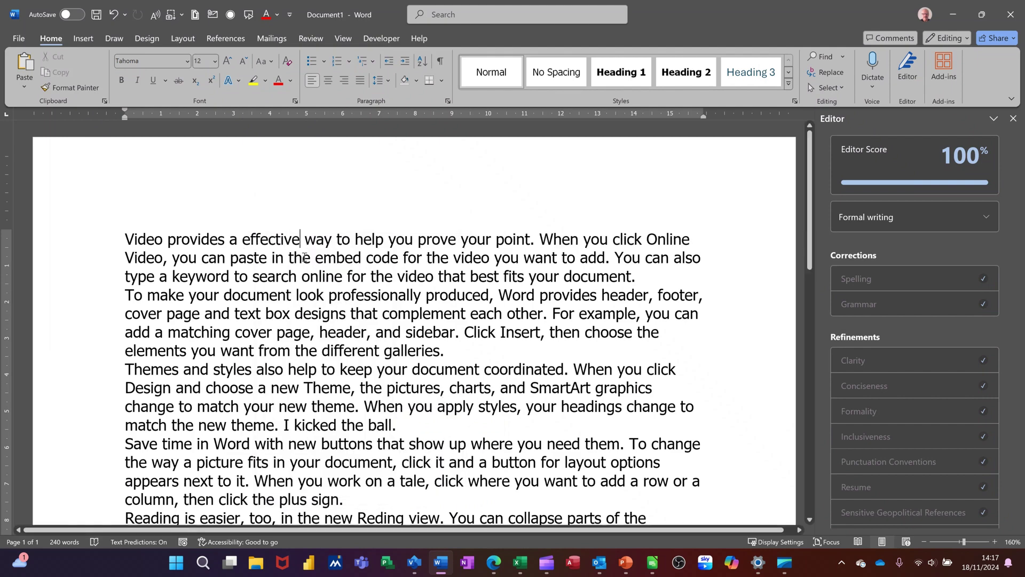
Step: Look up 'effective' in the Thesaurus and browse the entries for 'actual' and 'concrete'
right_click(271, 244)
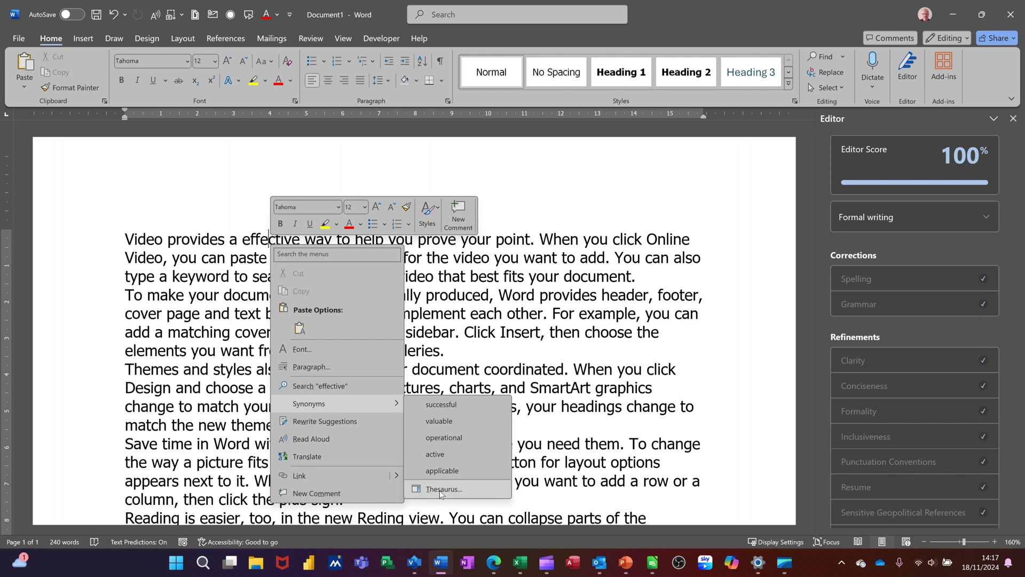
left_click(440, 490)
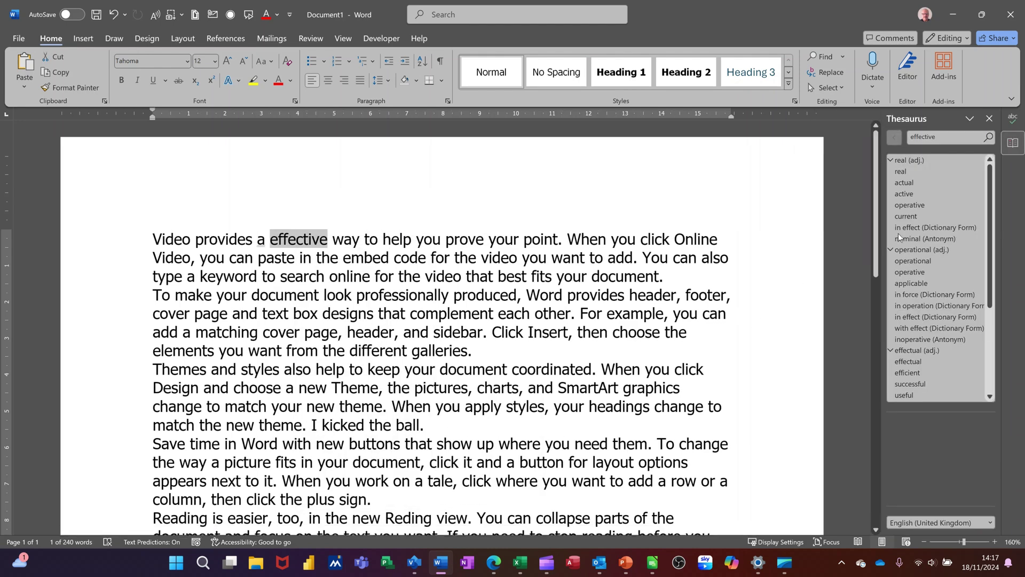
left_click(927, 184)
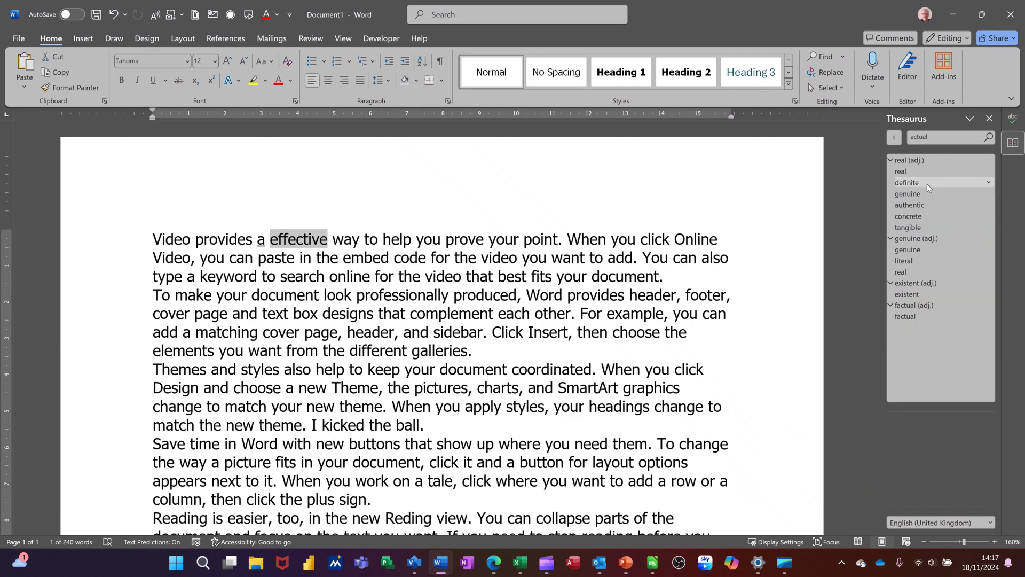
left_click(921, 213)
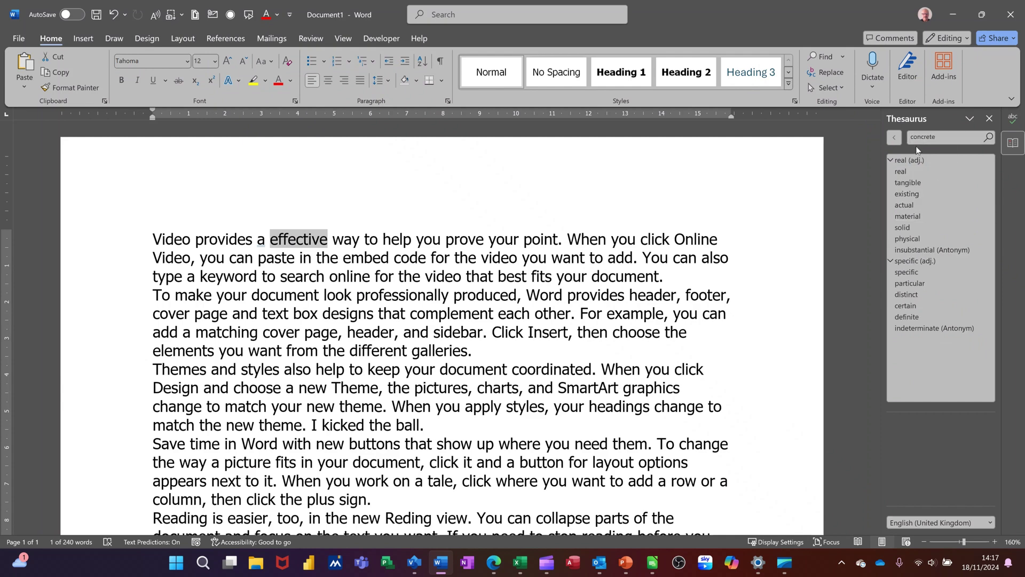
left_click(895, 138)
left_click(895, 138)
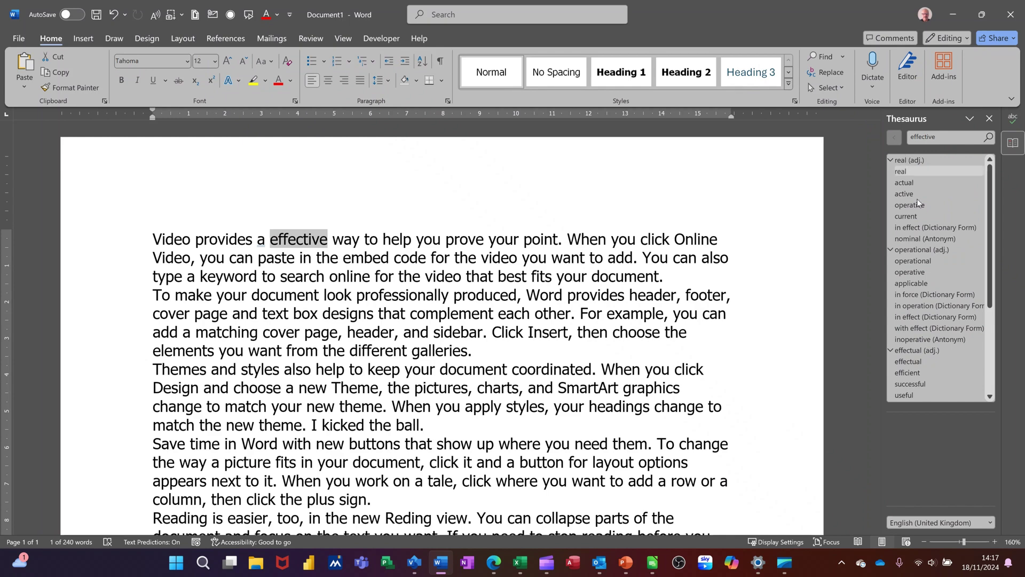
Step: Browse 'applicable', 'pertinent' and 'valid', then insert 'active' in place of 'effective'
left_click(911, 284)
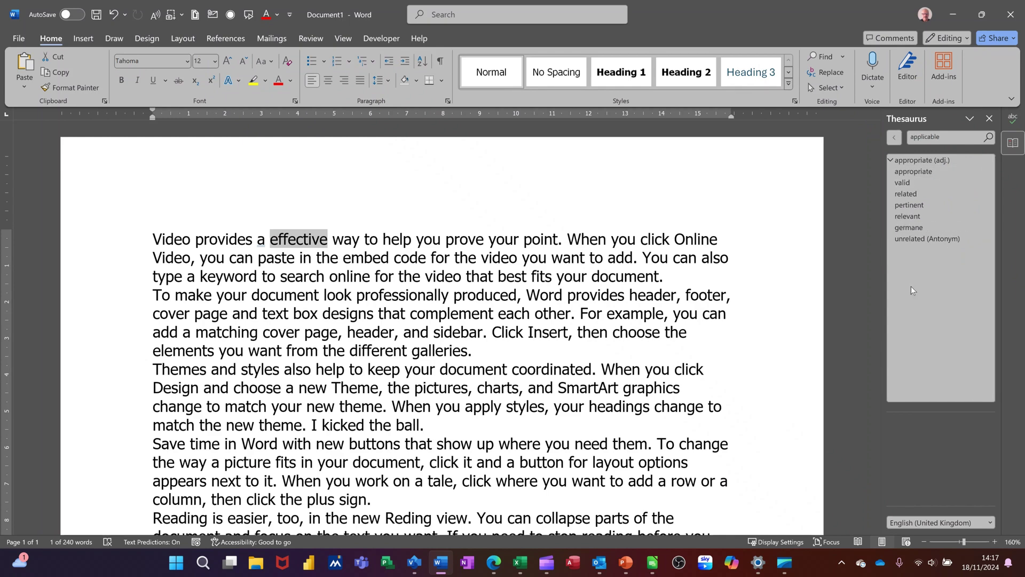
left_click(914, 206)
left_click(912, 248)
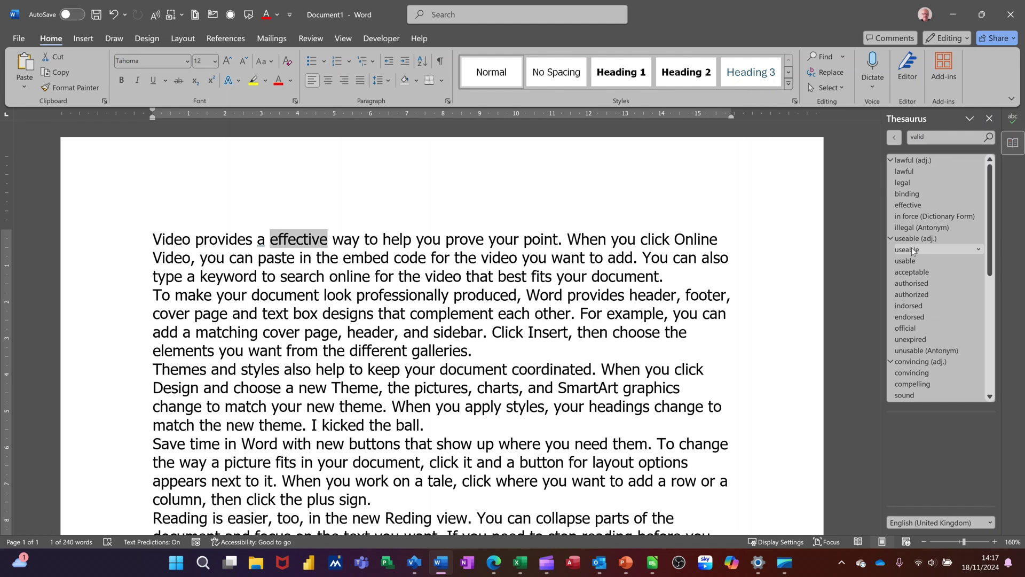
left_click(904, 203)
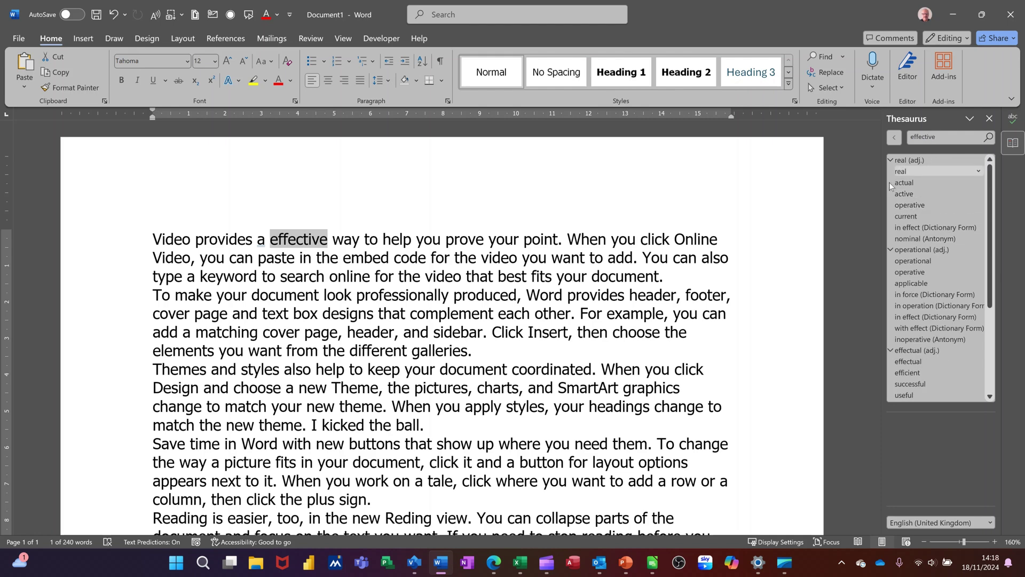
left_click(978, 195)
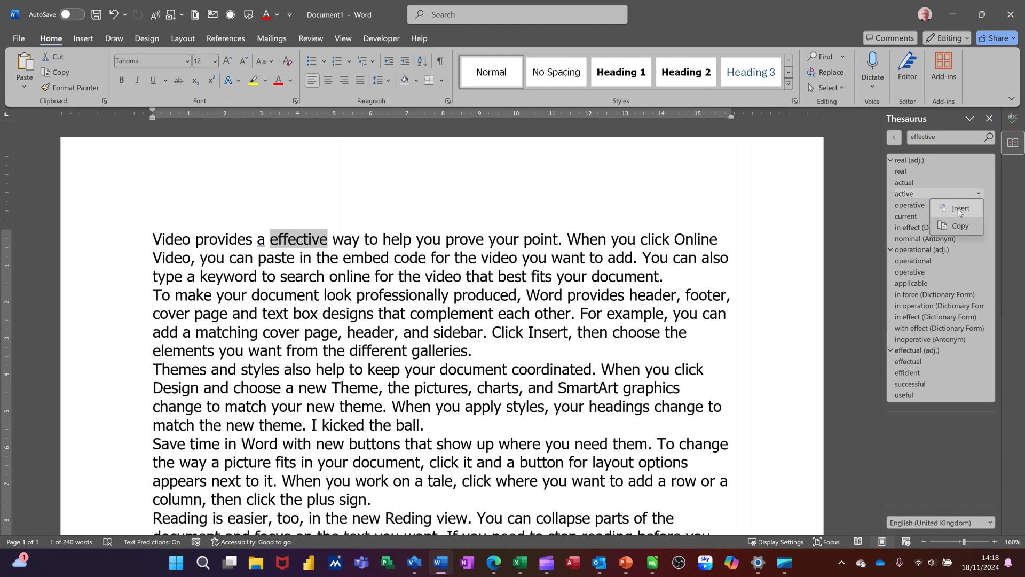
left_click(958, 209)
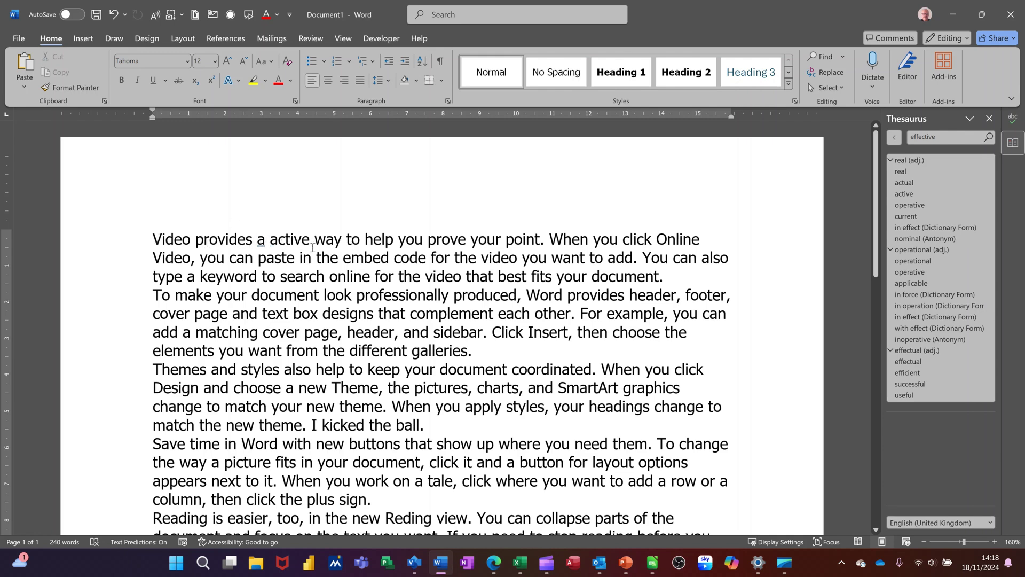
Step: Close the Thesaurus and Editor panes, leaving only the document
left_click(989, 118)
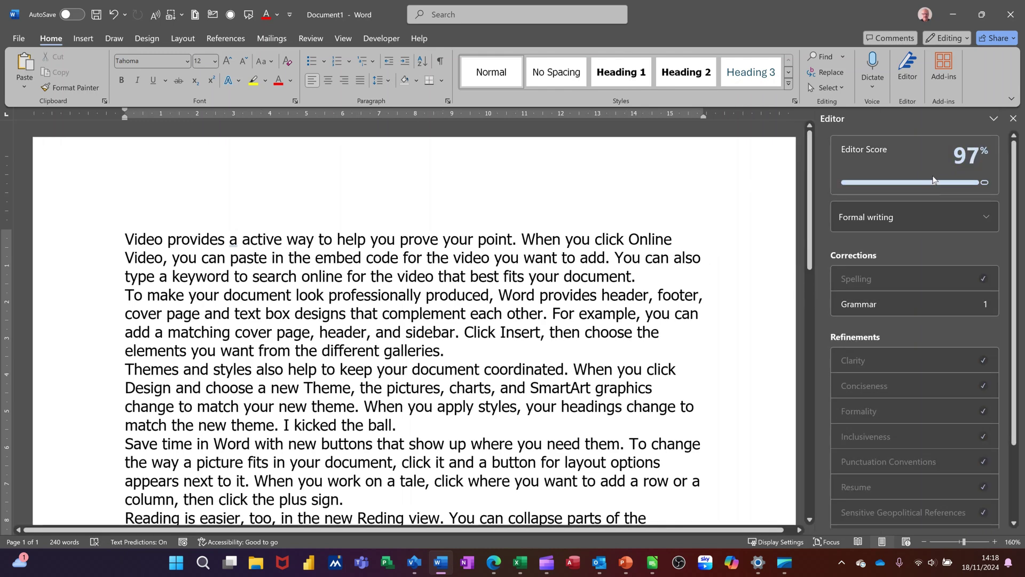
left_click(1013, 119)
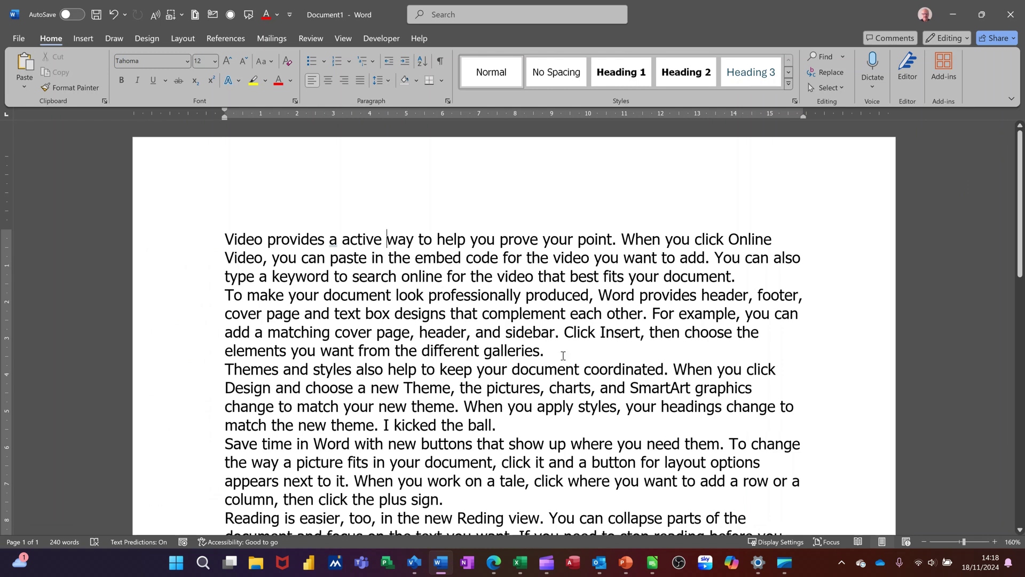
Step: Reopen the Editor pane with F7, showing a 97% score and 2 grammar issues
key("F7")
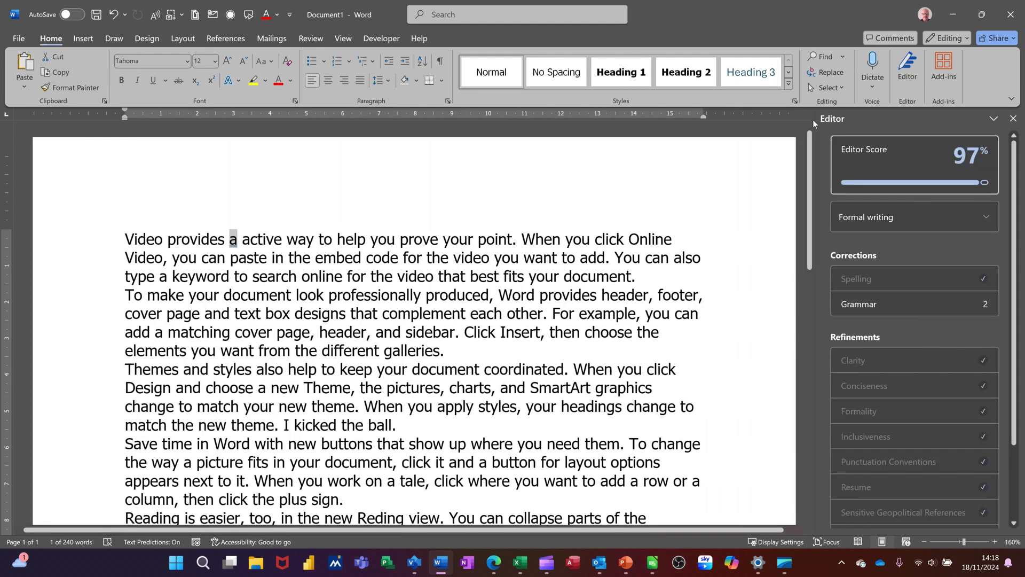